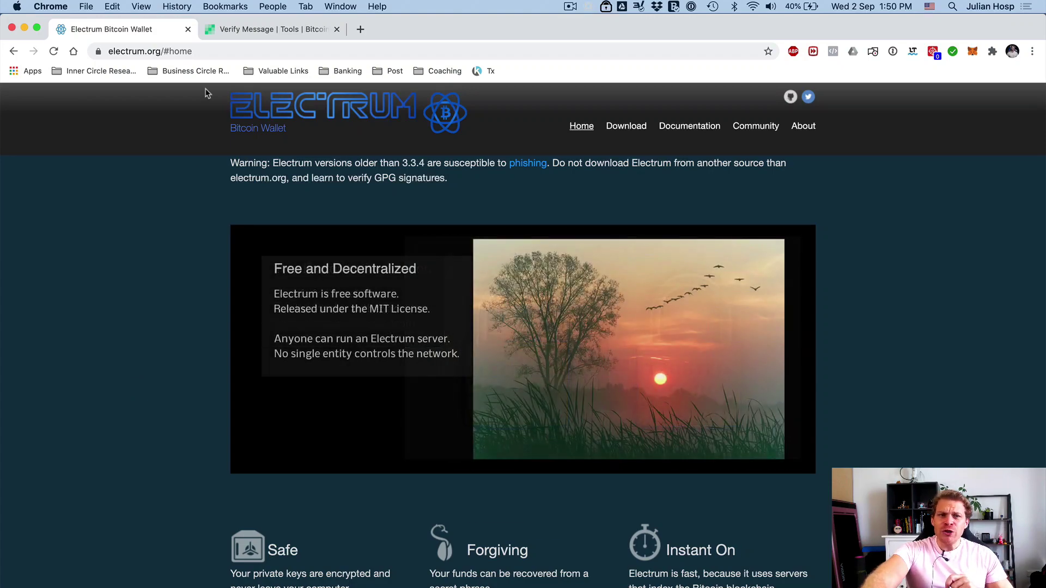
# Select the electrum.org web address in Chrome's address bar.
pyautogui.click(148, 49)
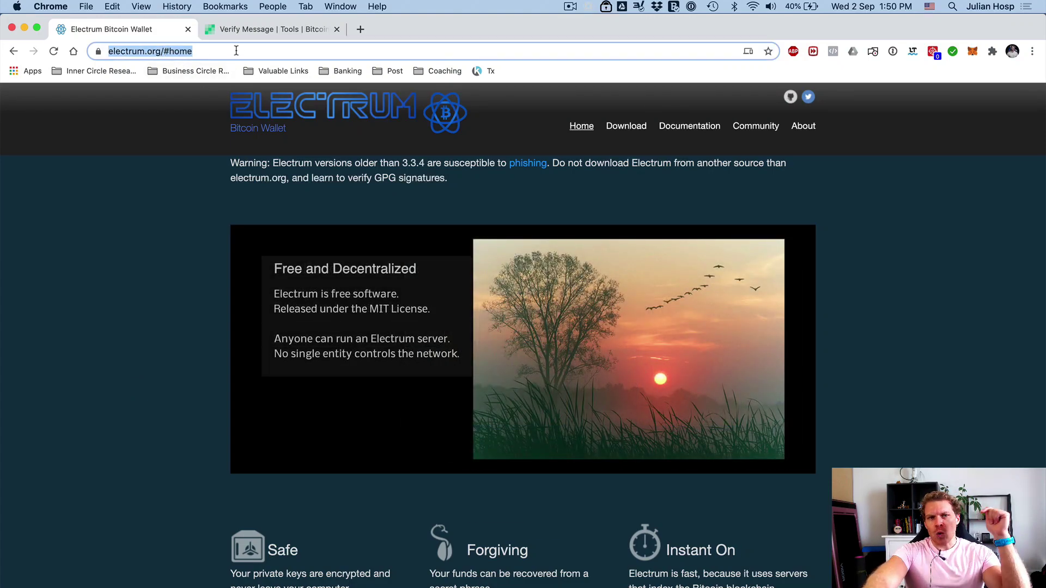
# Open the Electrum download page, raise the Install Wizard window, and accept the default_wallet file.
pyautogui.click(627, 127)
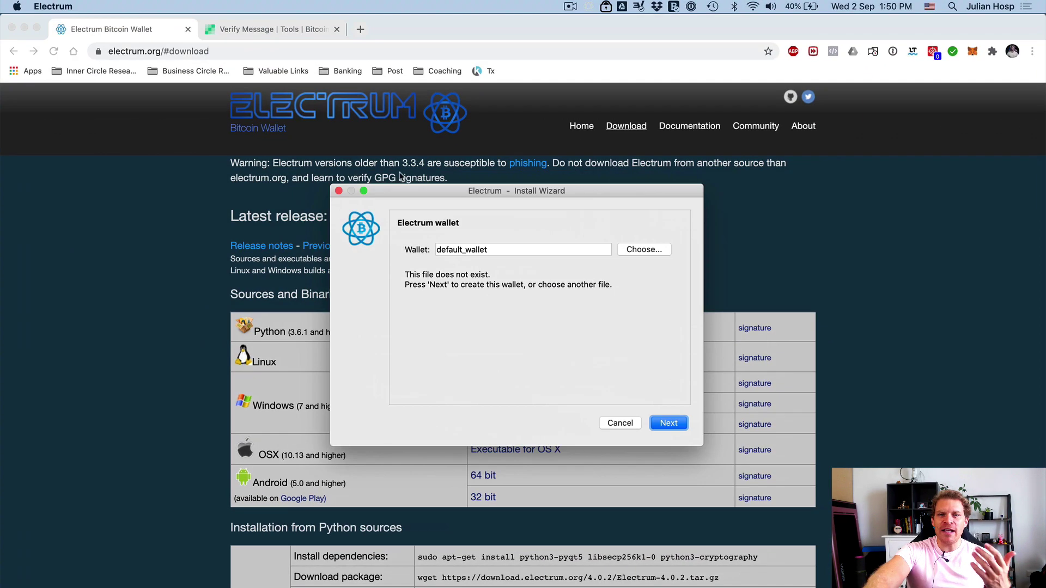
pyautogui.moveTo(501, 192); pyautogui.dragTo(503, 139)
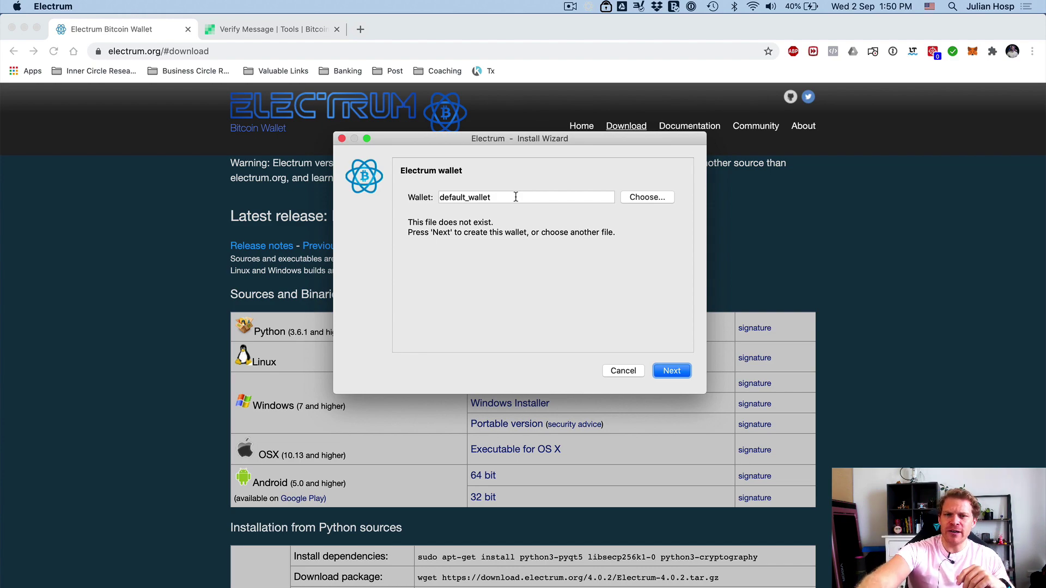
pyautogui.press('Return')
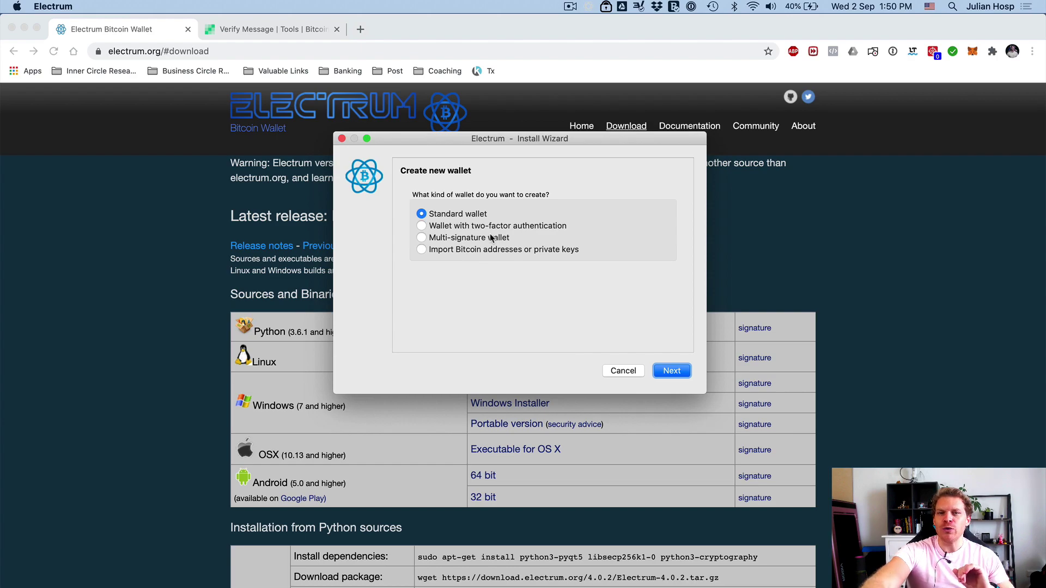
# Create a standard wallet backed by a hardware device, choosing the detected Ledger Nano S.
pyautogui.press('Return')
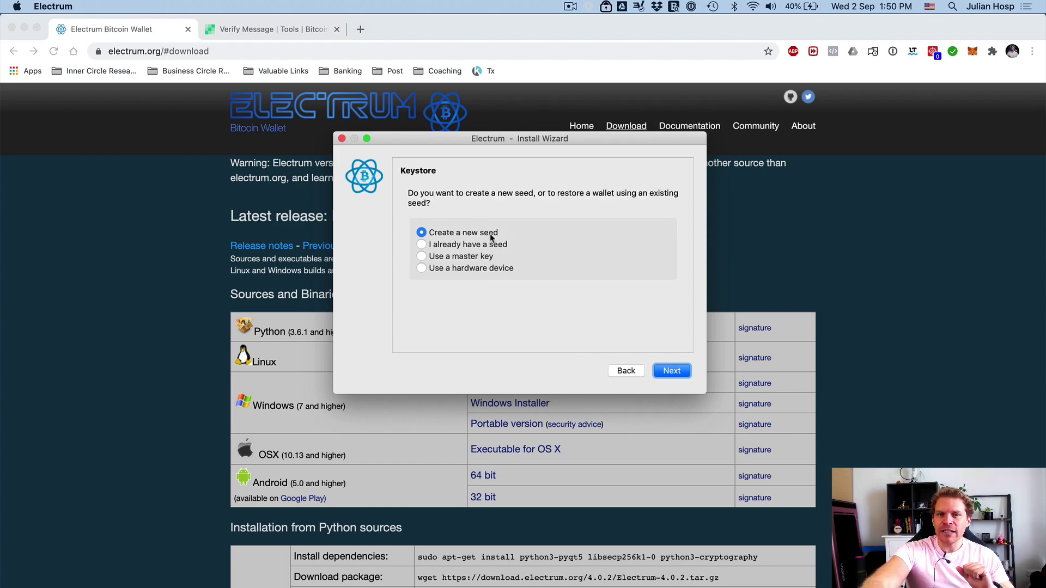
pyautogui.click(462, 268)
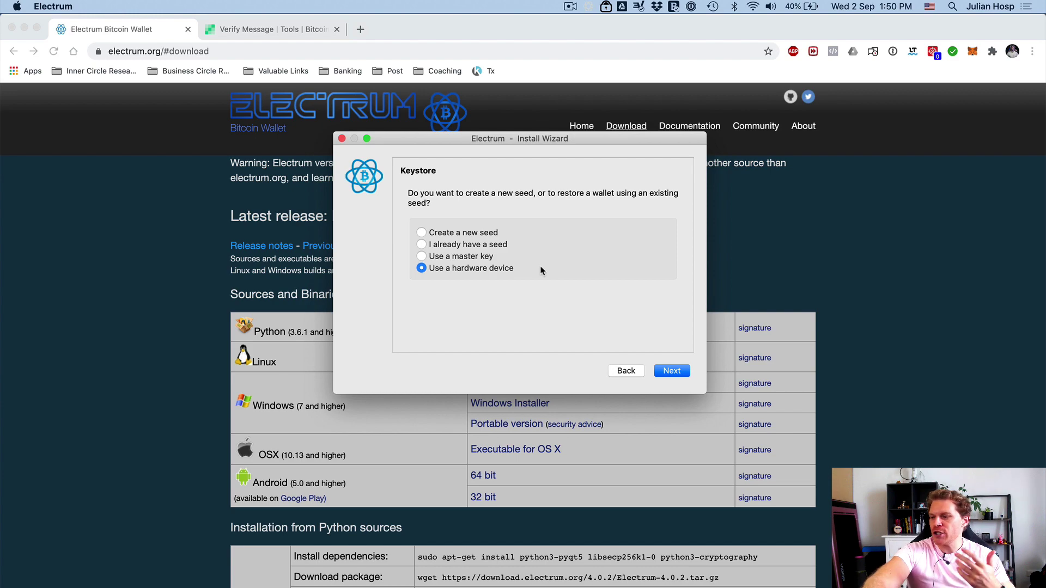
pyautogui.click(673, 374)
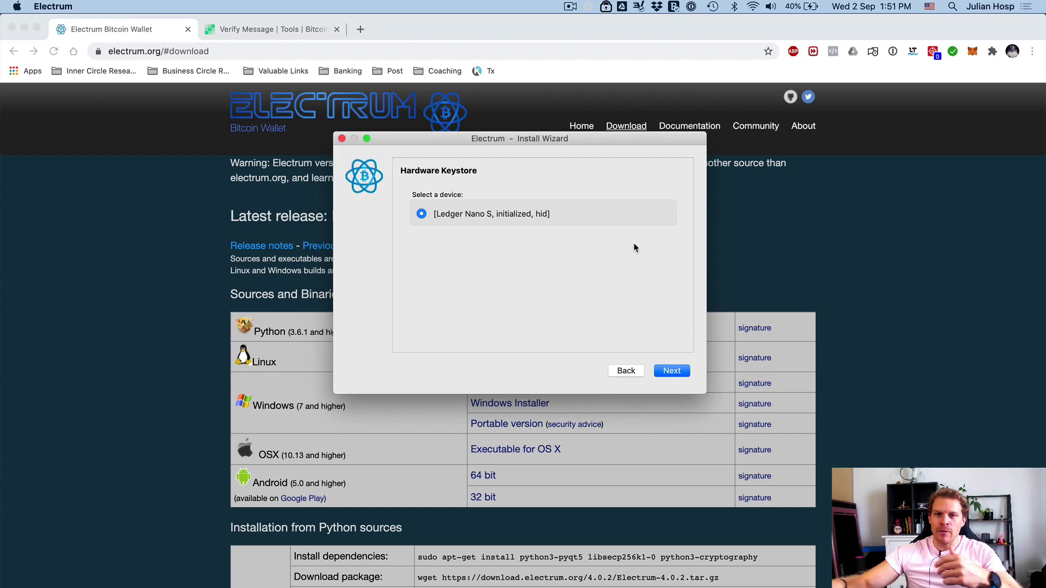
pyautogui.press('Return')
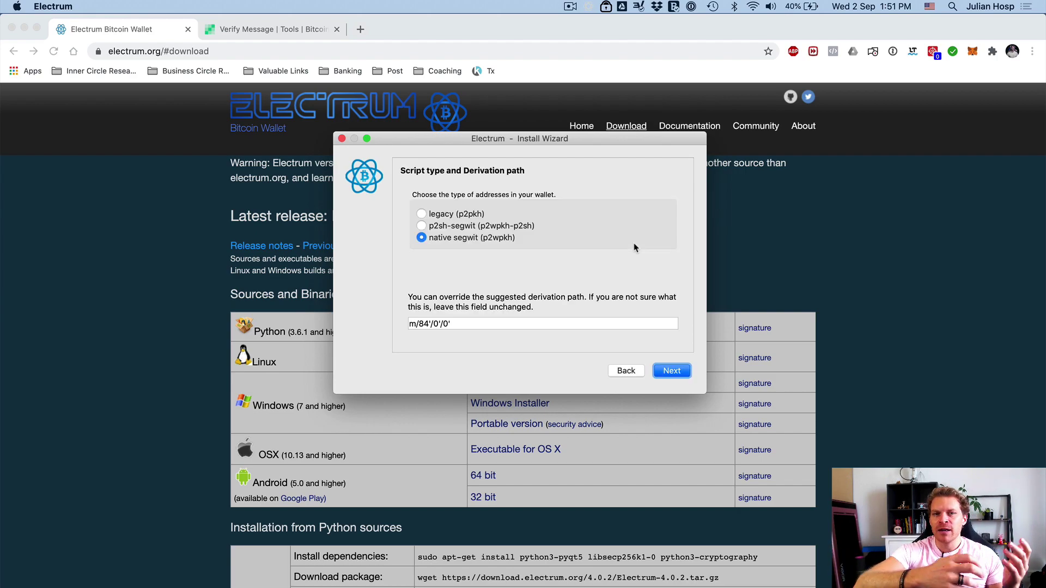
# Choose legacy (p2pkh) addresses on m/44'/0'/0' and finish setup with wallet file encryption kept.
pyautogui.click(456, 217)
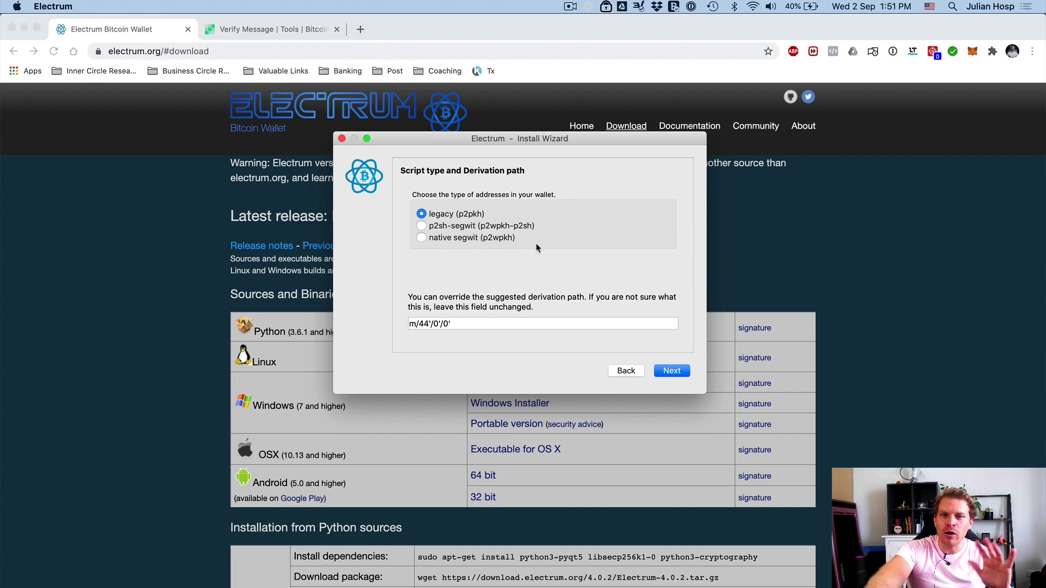
pyautogui.press('Return')
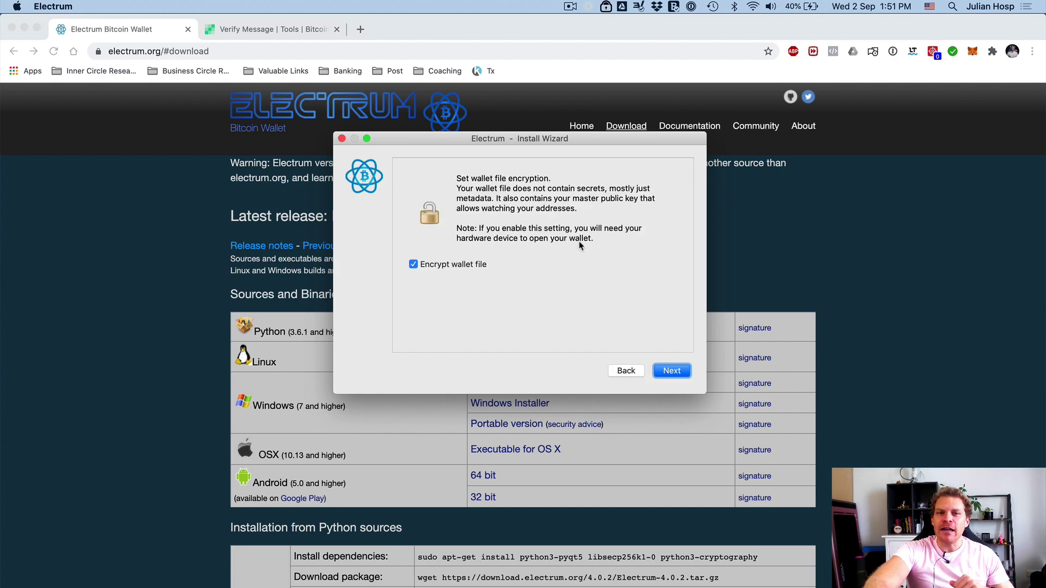
pyautogui.click(672, 371)
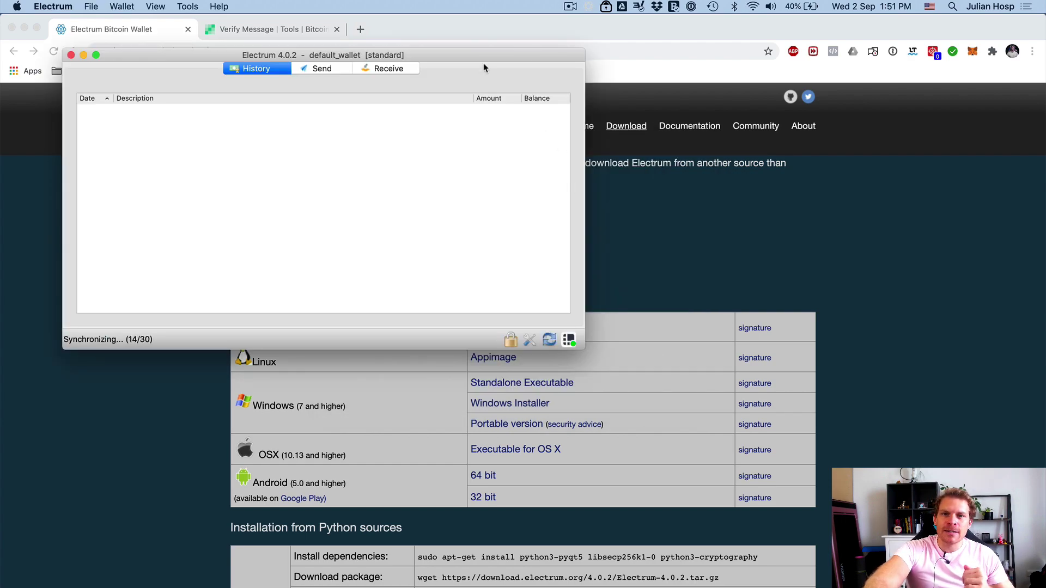
# Center the wallet window, create a 1-day payment request, and copy its legacy receiving address.
pyautogui.moveTo(483, 64); pyautogui.dragTo(687, 151)
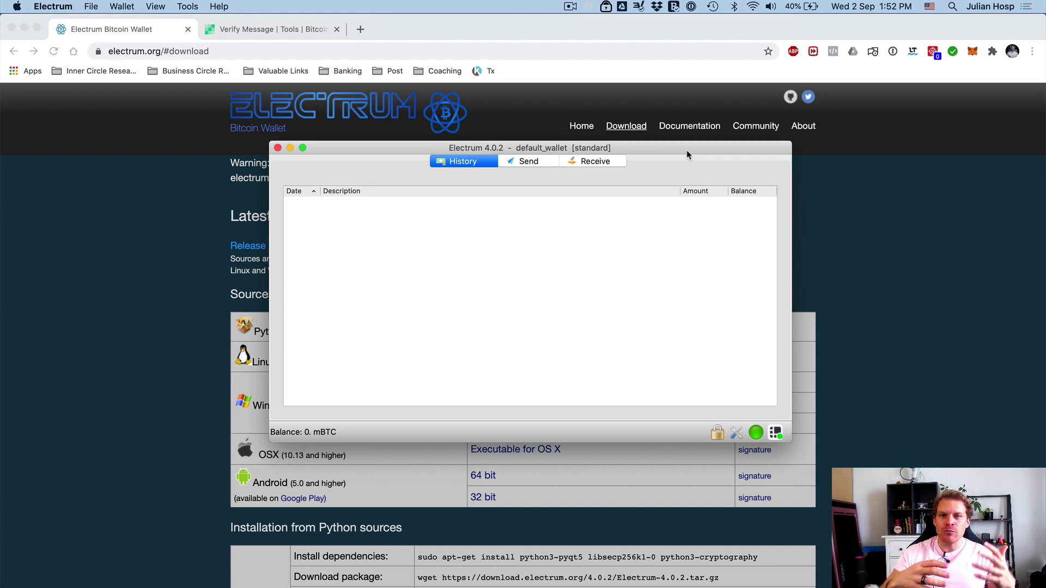
pyautogui.click(597, 162)
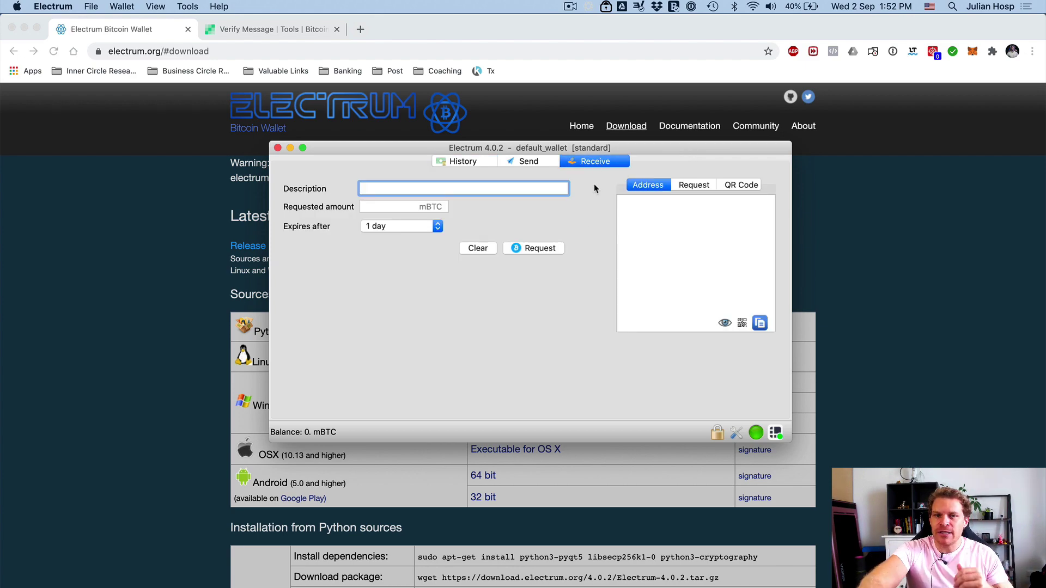
pyautogui.click(538, 248)
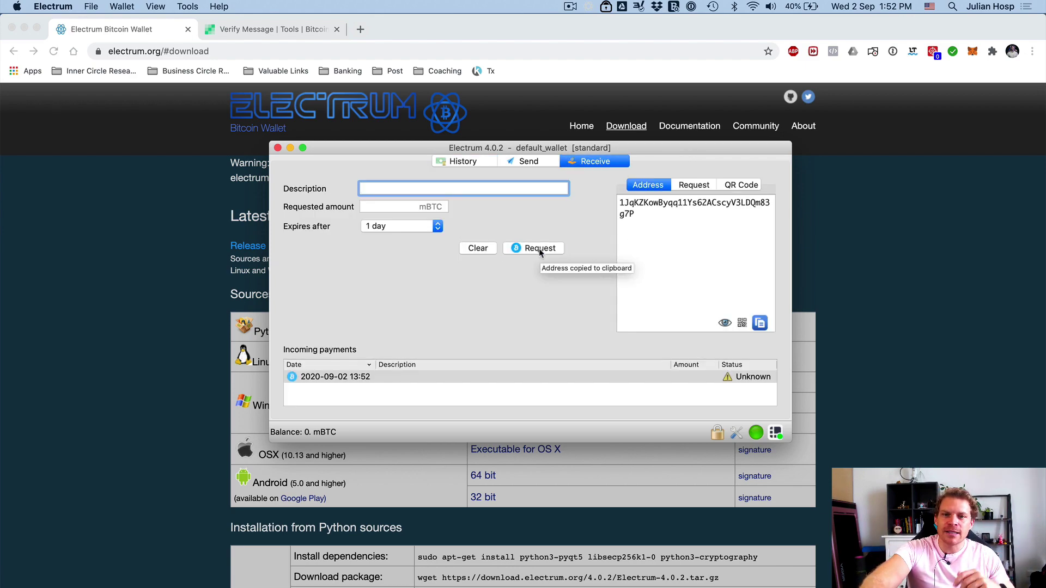
pyautogui.moveTo(664, 225); pyautogui.dragTo(603, 205)
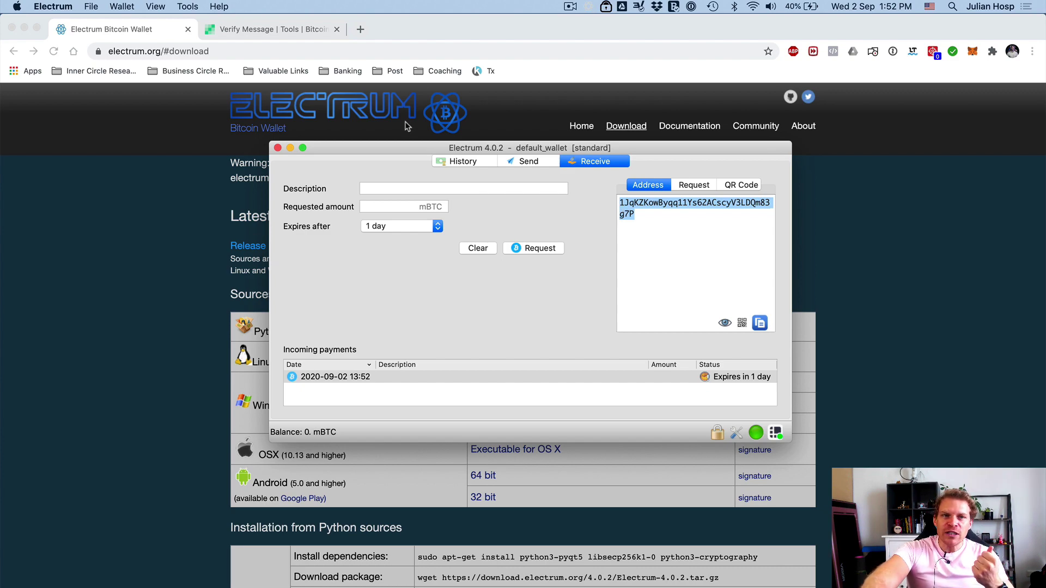
pyautogui.click(188, 7)
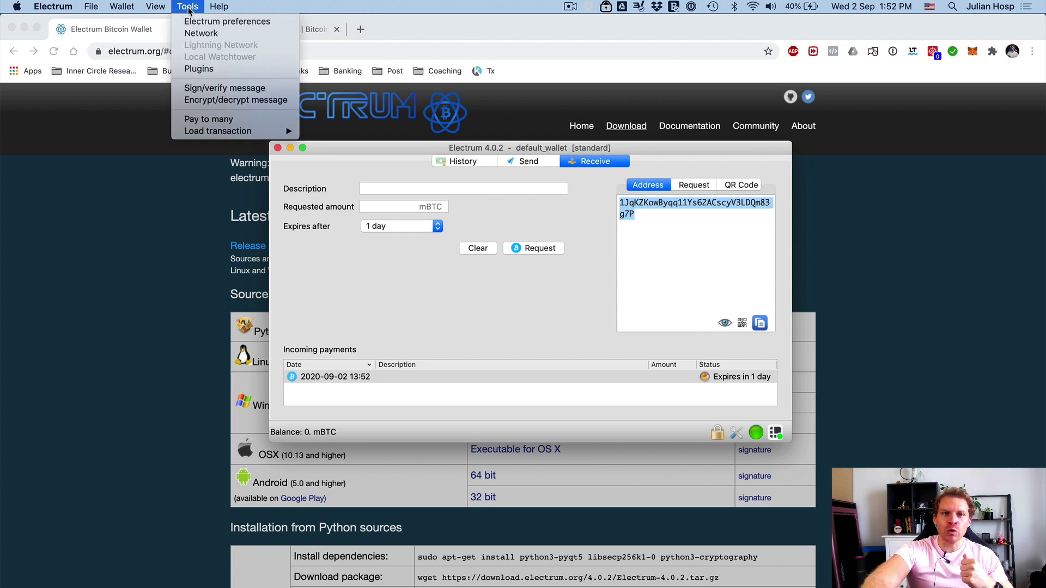
# Paste the copied receiving address into the Sign/Verify Message dialog's Address field.
pyautogui.click(198, 94)
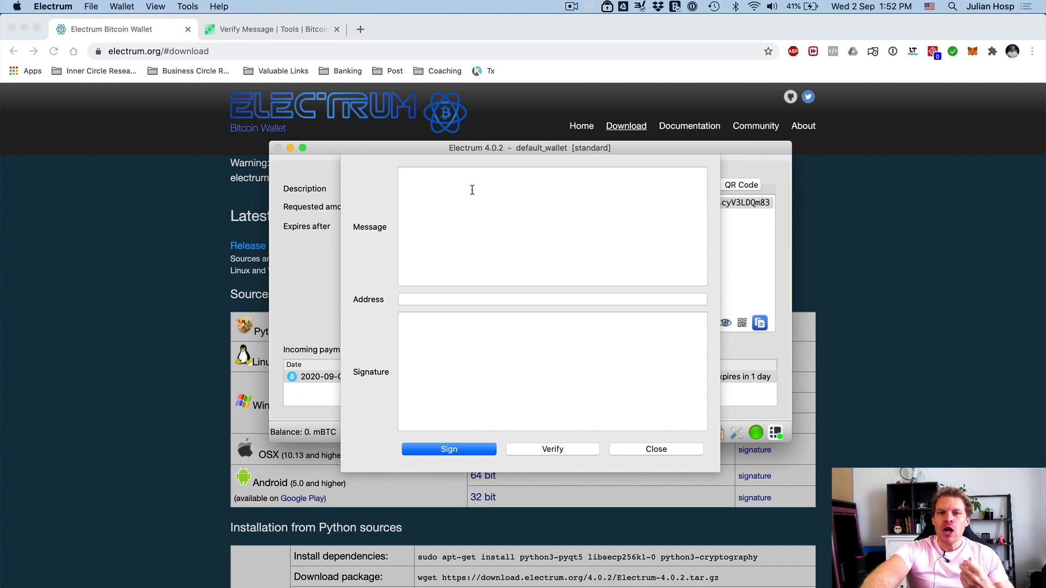
pyautogui.click(429, 299)
pyautogui.press('super+v')
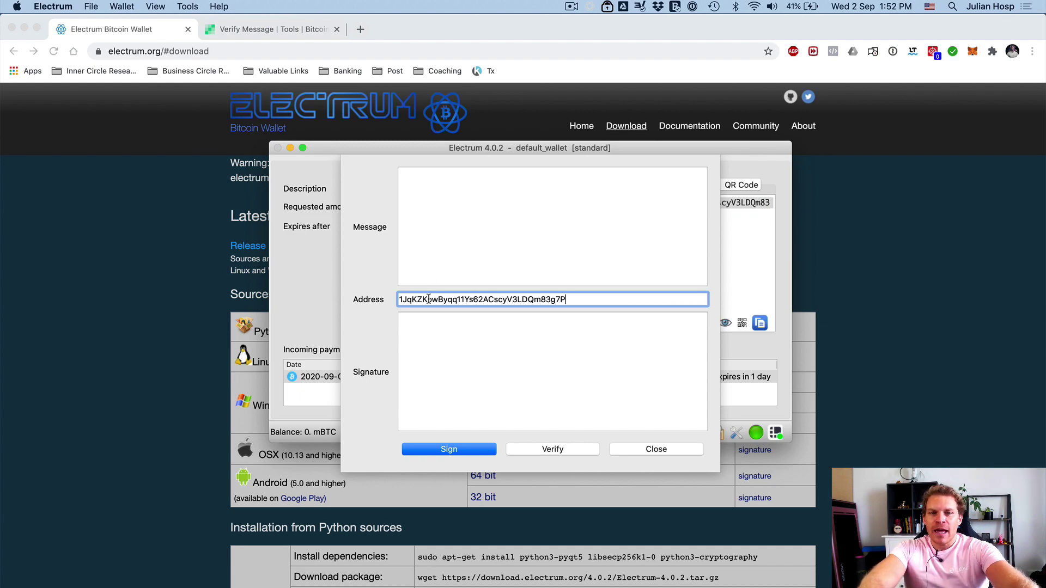
pyautogui.click(436, 242)
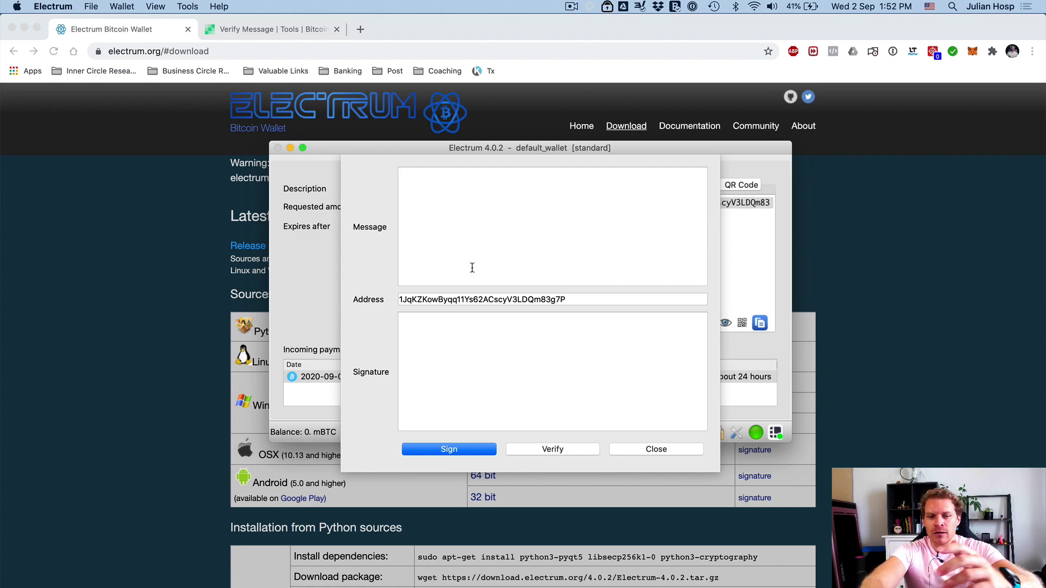
# Enter a short self-introduction message and sign it with the Ledger to generate the signature.
pyautogui.write('Hi, I am J')
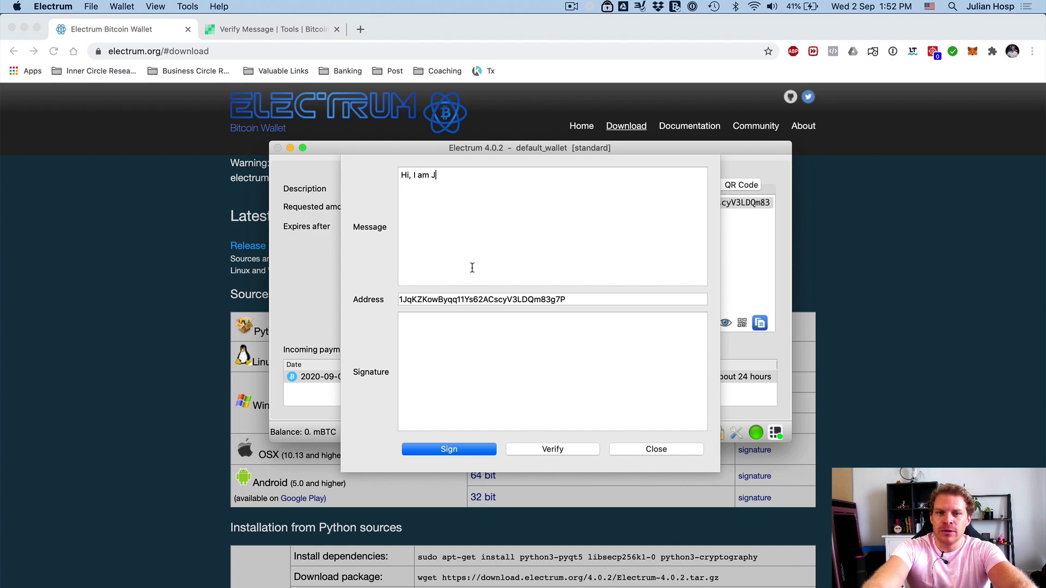
pyautogui.write('ulian Hosp.')
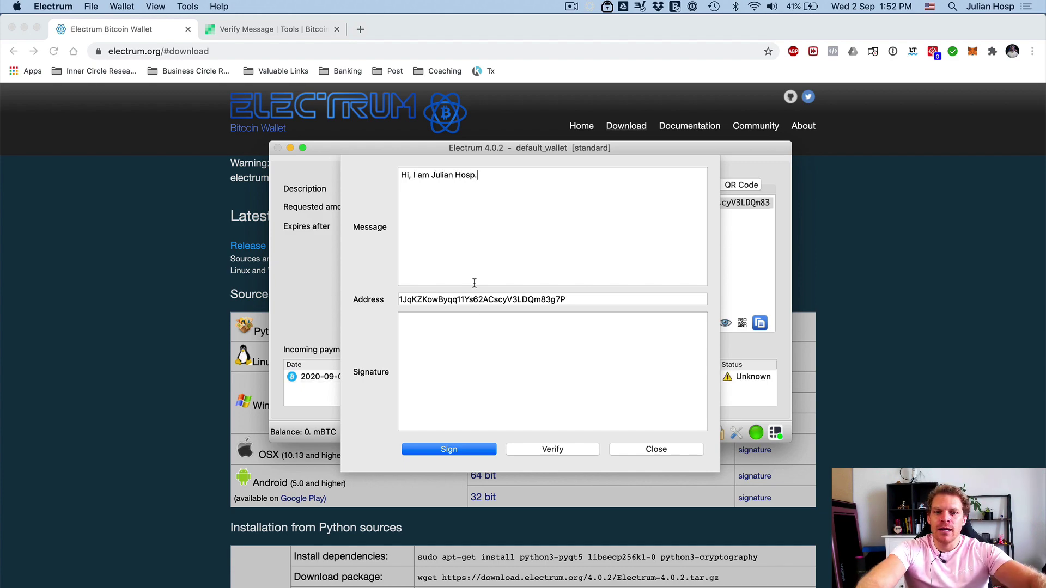
pyautogui.click(457, 450)
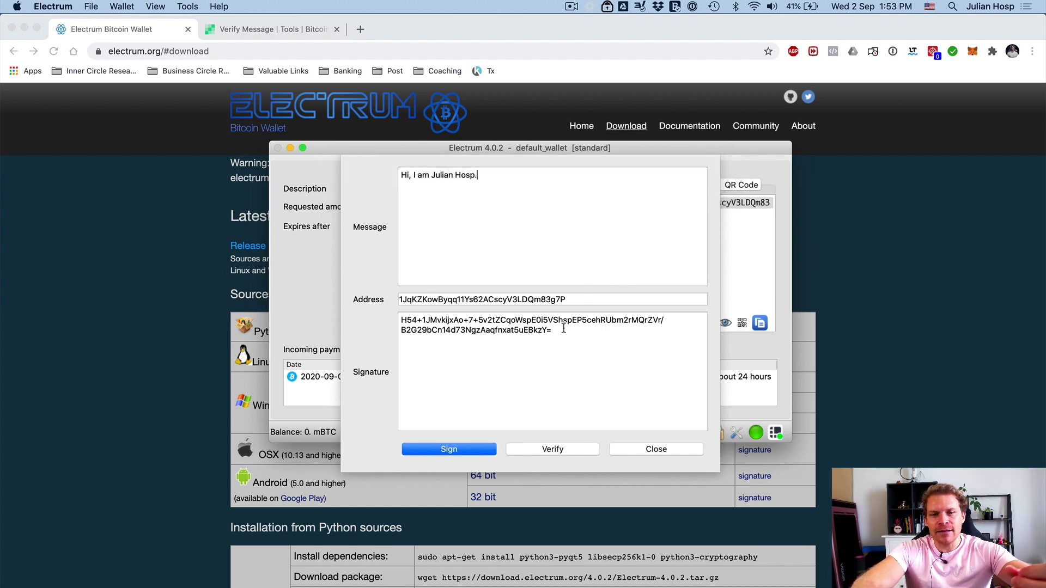
pyautogui.moveTo(564, 329); pyautogui.dragTo(392, 325)
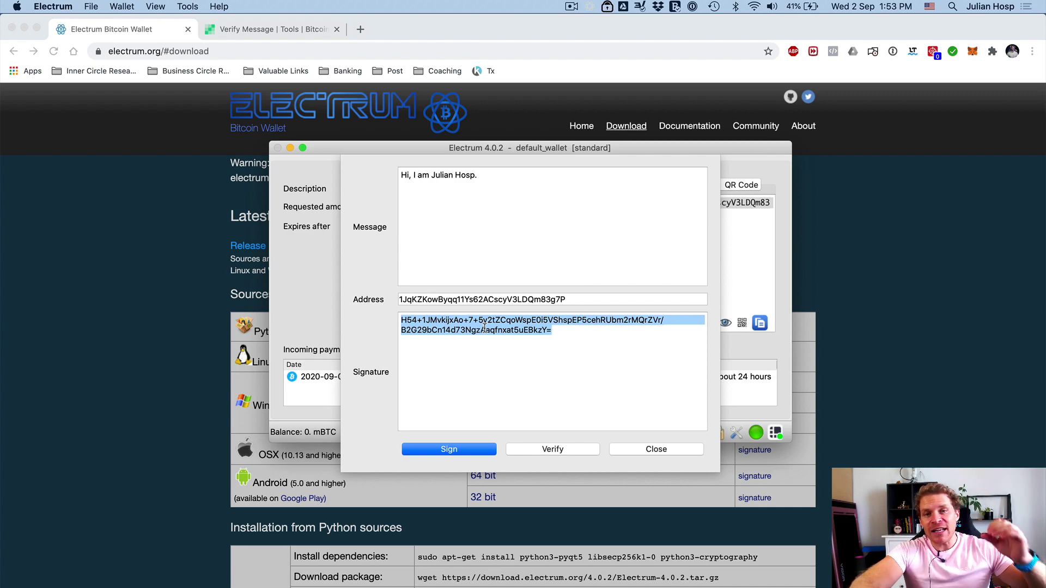
pyautogui.click(562, 332)
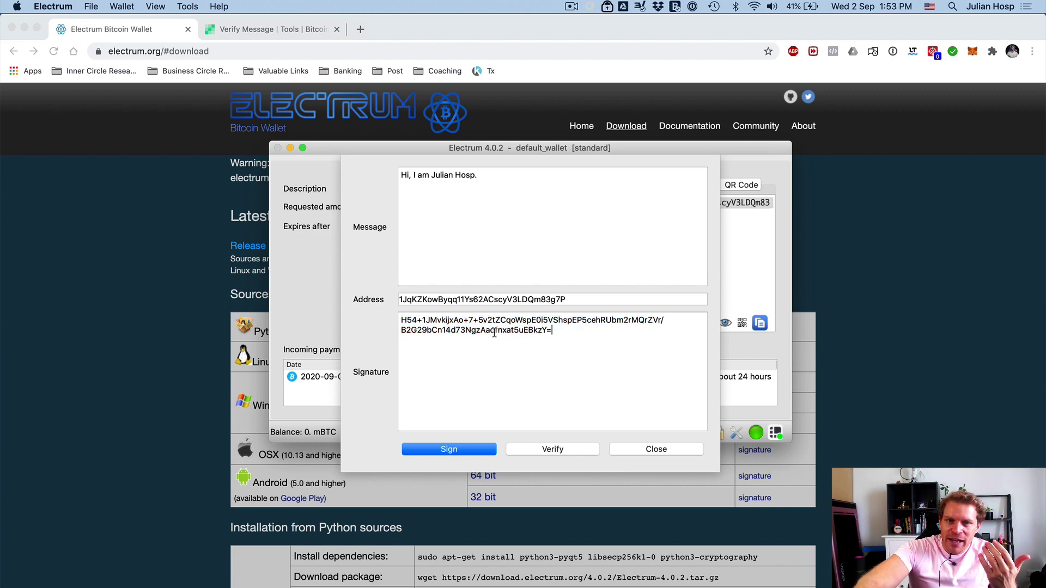
# Verify the signature in Electrum, dismiss the 'Signature verified' notice, and return to the Bitcoin.com page.
pyautogui.tripleClick(401, 322)
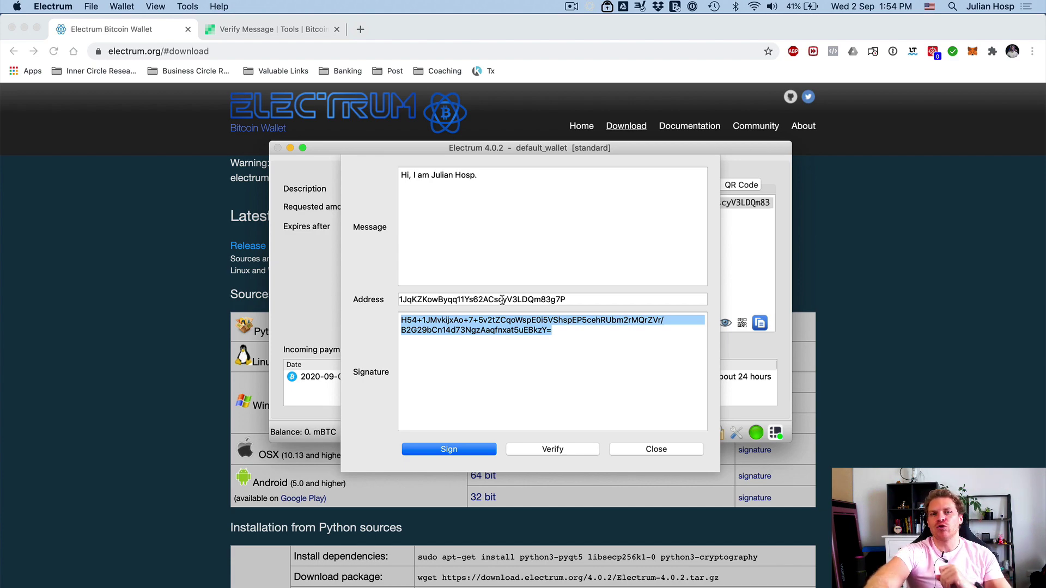
pyautogui.click(561, 452)
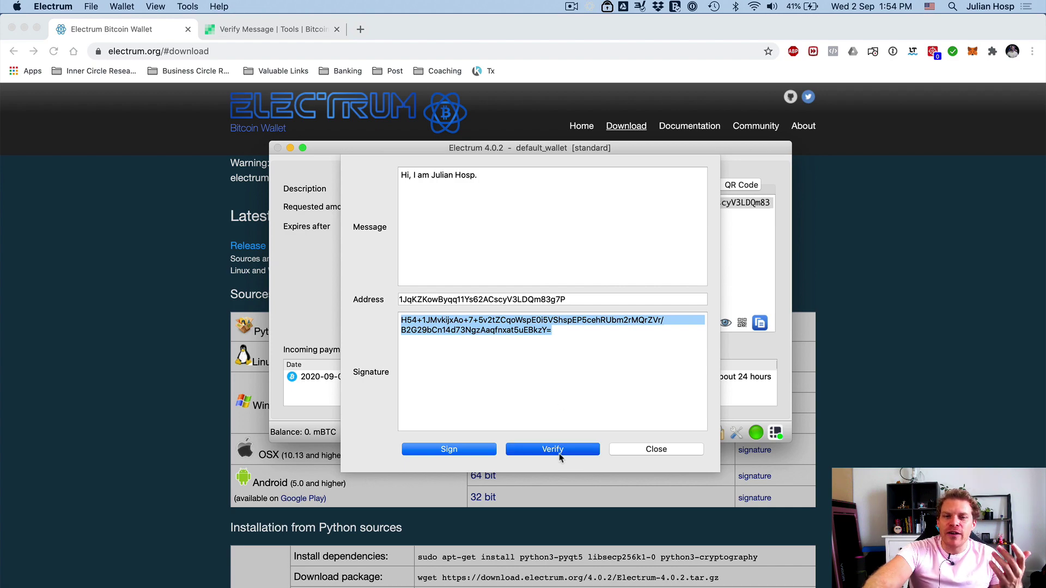
pyautogui.click(567, 215)
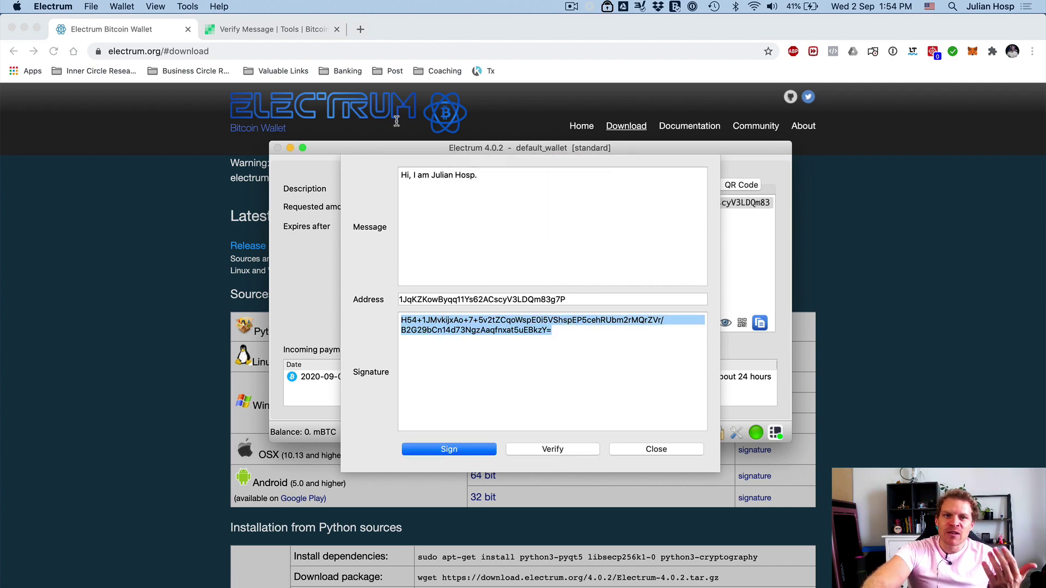
pyautogui.click(283, 30)
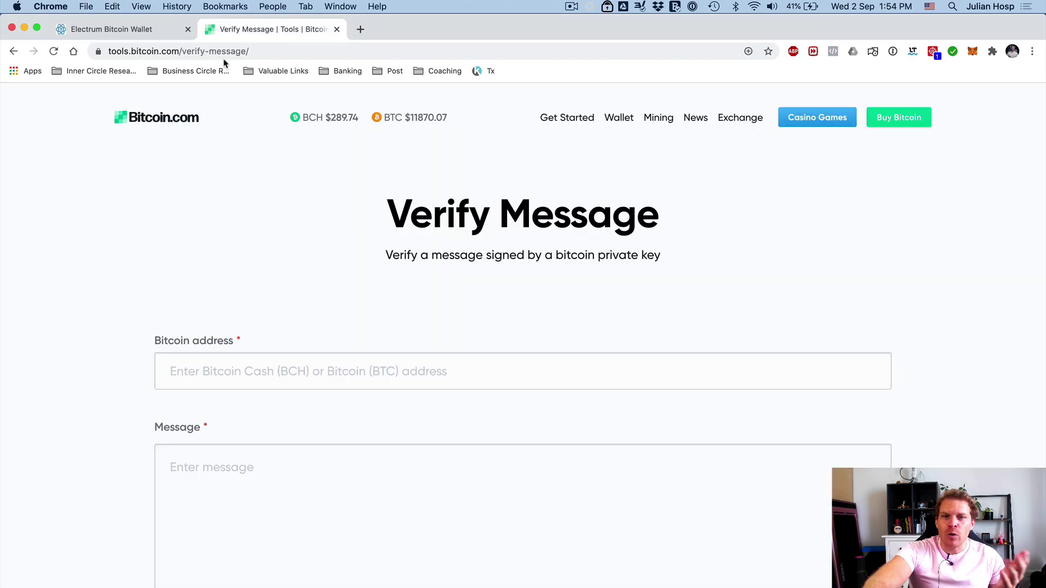
# Copy the wallet address from Electrum into the Bitcoin address field of the verify form.
pyautogui.scroll(-4, 460, 293)
pyautogui.scroll(3, 459, 293)
pyautogui.scroll(-1, 460, 293)
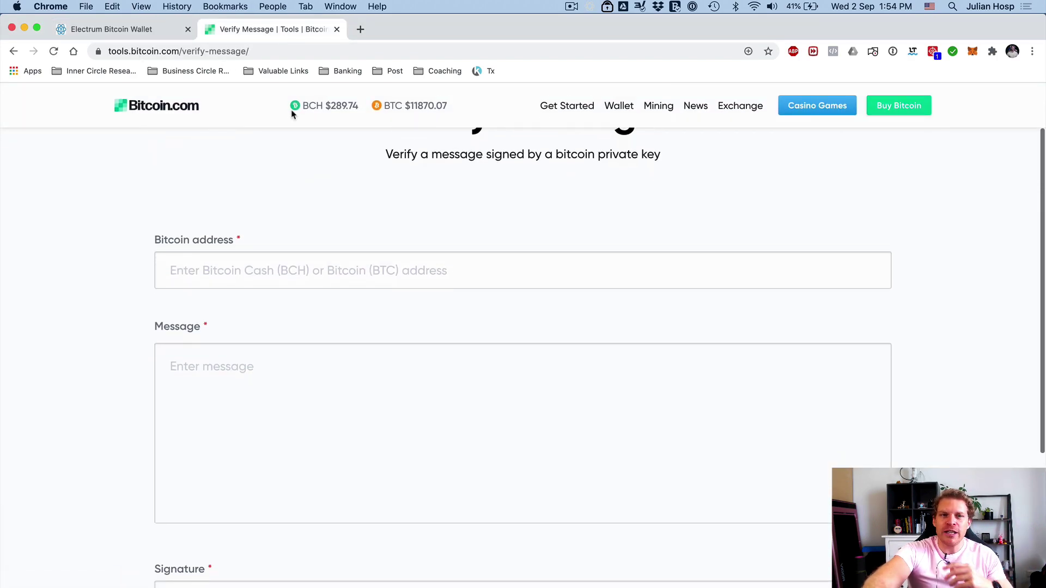
pyautogui.hotkey('ctrl', 'Up')
pyautogui.click(901, 215)
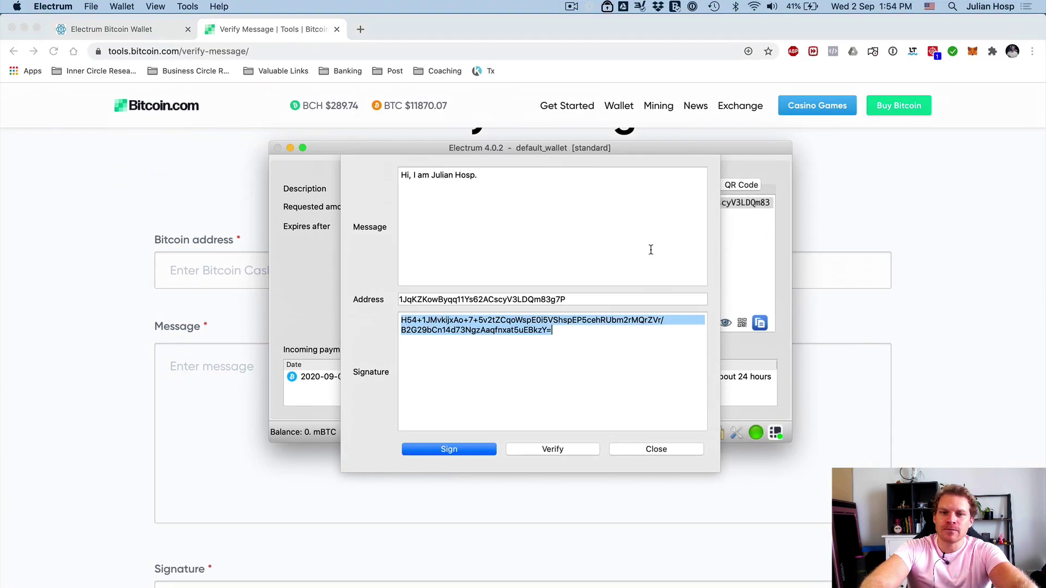
pyautogui.click(505, 299)
pyautogui.doubleClick(506, 299)
pyautogui.press('super+c')
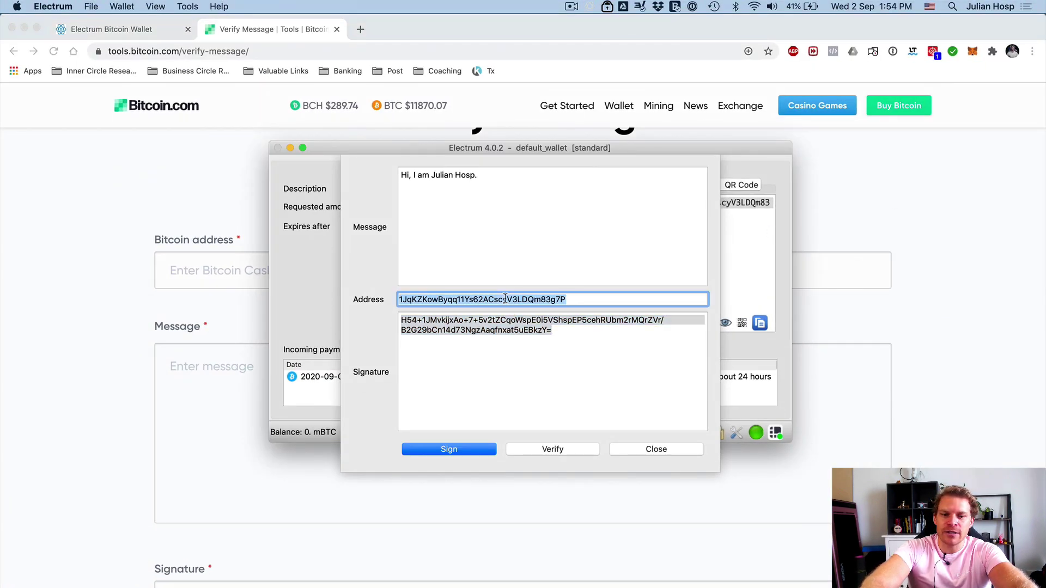
pyautogui.click(939, 383)
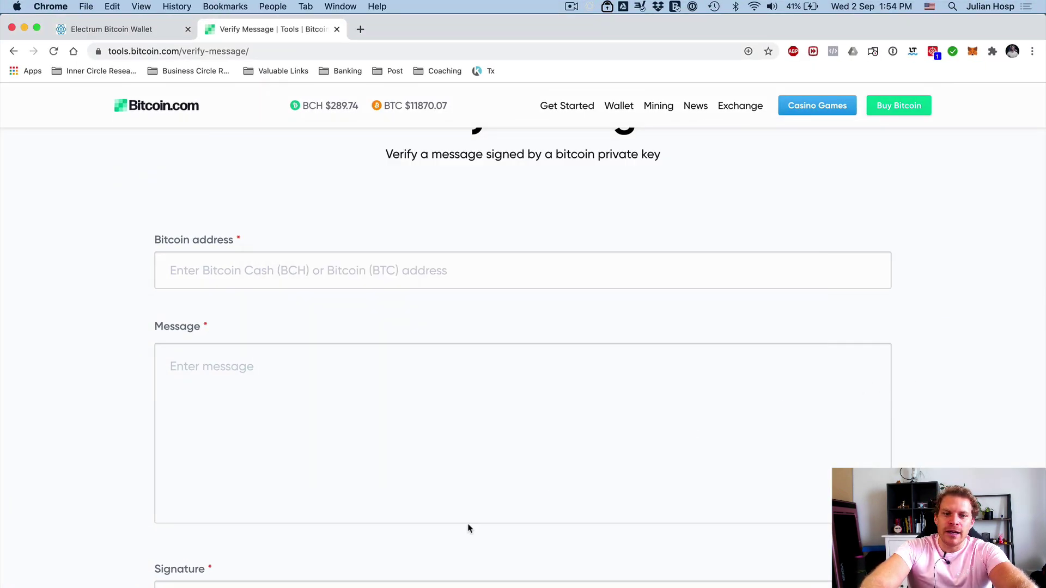
pyautogui.click(417, 268)
pyautogui.press('super+v')
# Copy the full signature from Electrum and paste it into the web form's Message box.
pyautogui.hotkey('ctrl', 'Up')
pyautogui.click(893, 140)
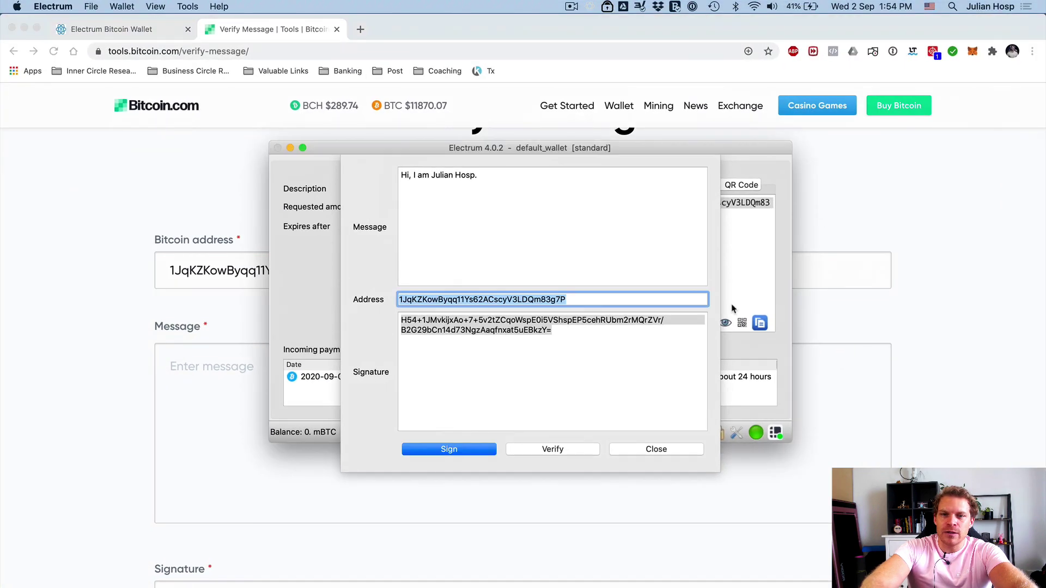
pyautogui.click(637, 341)
pyautogui.press('super+a')
pyautogui.press('super+c')
pyautogui.click(934, 345)
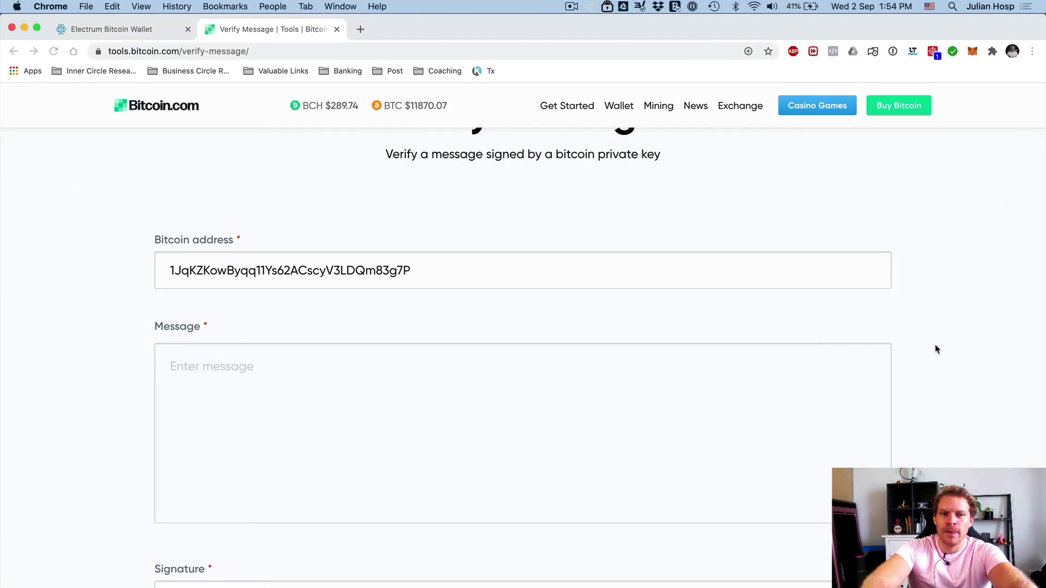
pyautogui.click(544, 436)
pyautogui.press('super+v')
# Move the pasted signature out of the Message box into the Signature field.
pyautogui.scroll(-1, 545, 437)
pyautogui.scroll(-2, 544, 438)
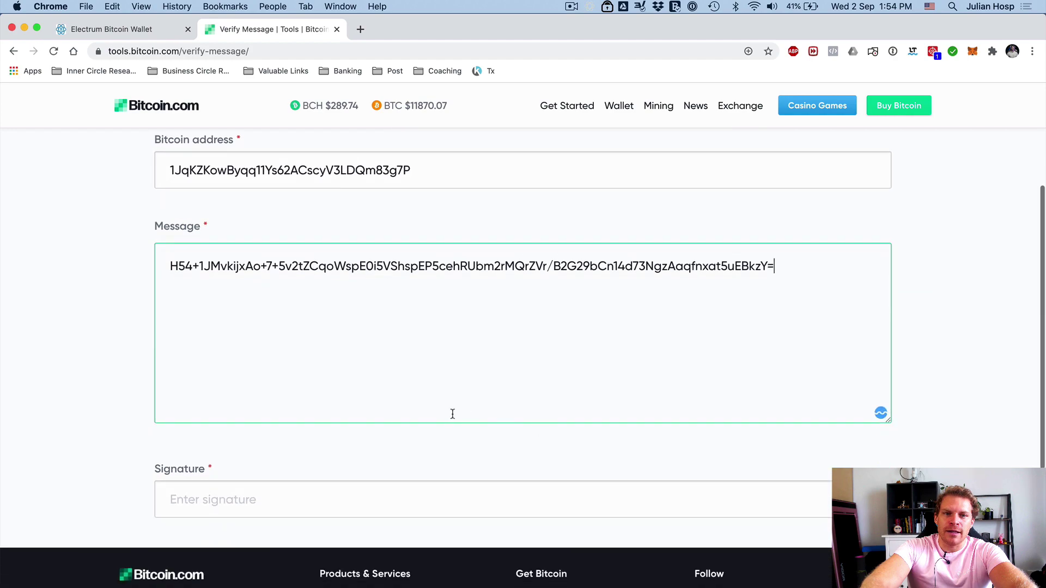
pyautogui.tripleClick(425, 265)
pyautogui.press('super+x')
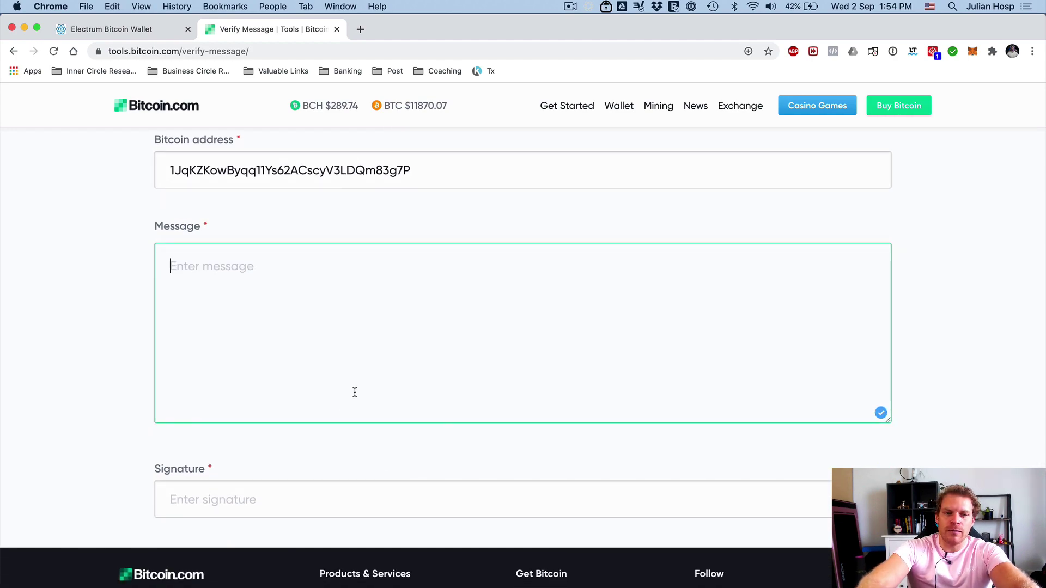
pyautogui.click(280, 489)
pyautogui.press('super+v')
# Type a shortened message containing the signer's name into the Message box.
pyautogui.click(308, 385)
pyautogui.write('Julian ho')
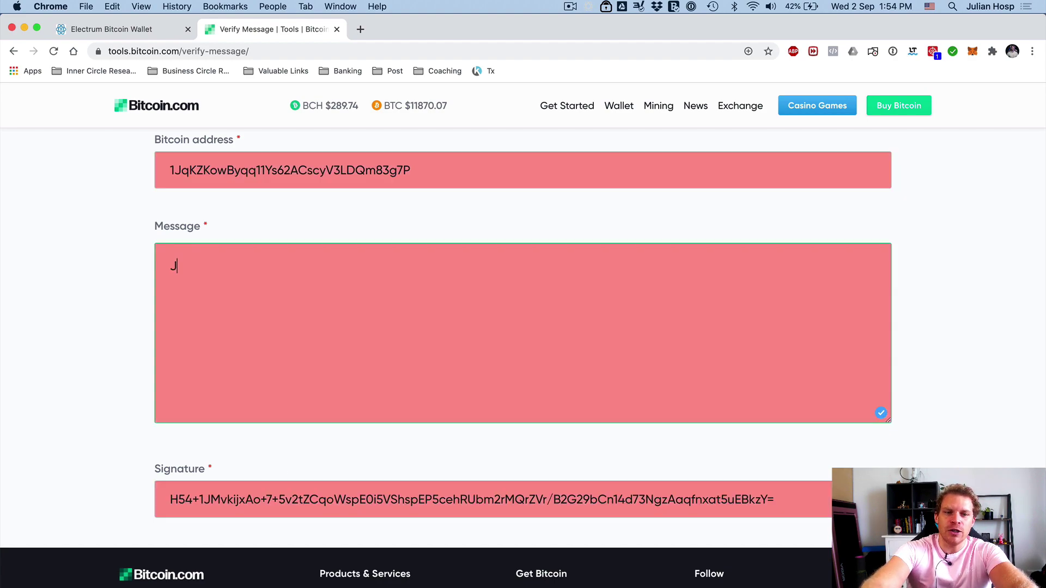
pyautogui.press('BackSpace')
pyautogui.press('BackSpace')
pyautogui.write('Hosp')
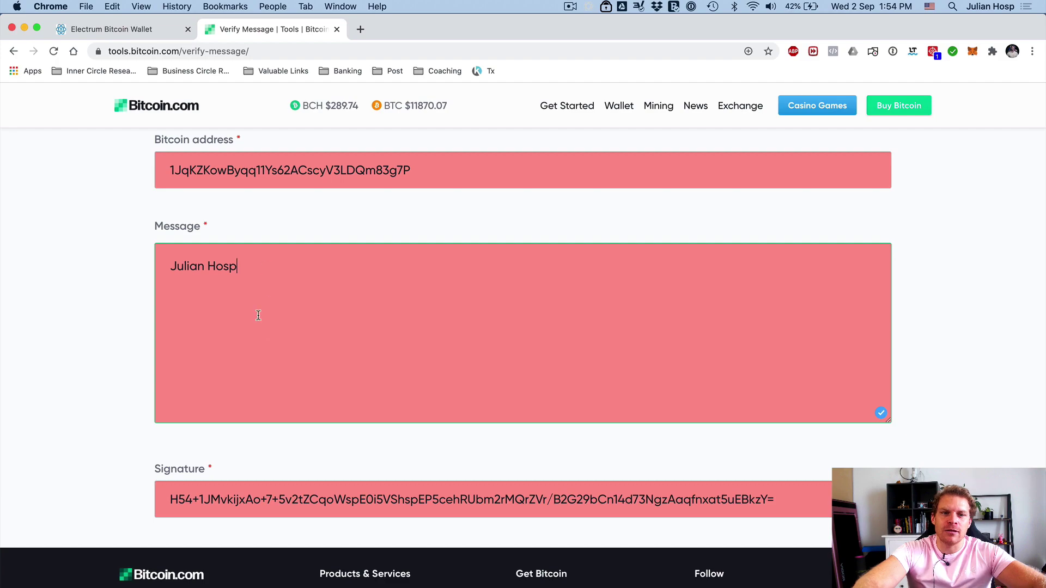
# Replace the shortened web-form message with the exact signed message copied from Electrum.
pyautogui.hotkey('ctrl', 'Up')
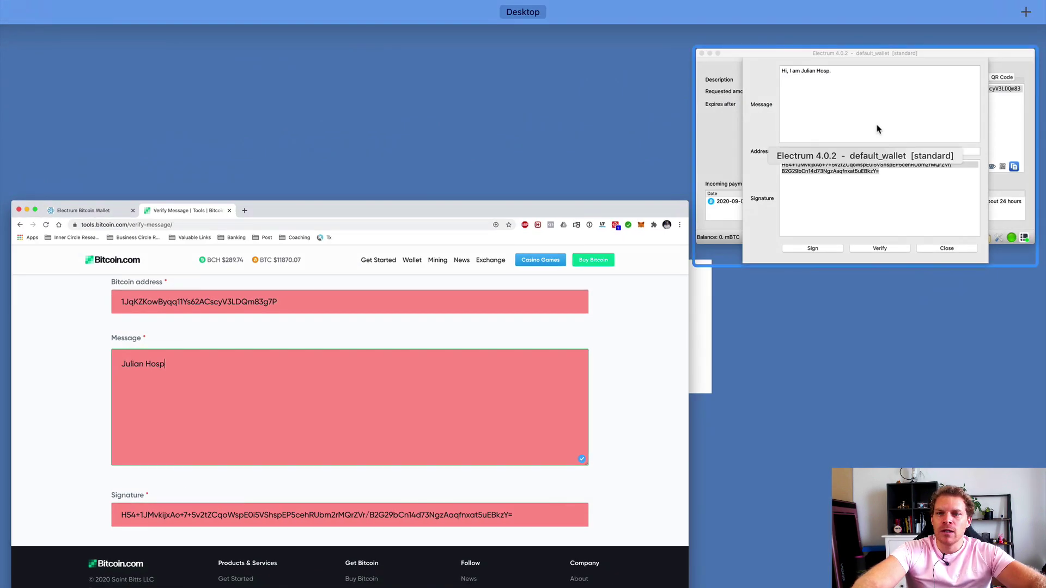
pyautogui.click(879, 131)
pyautogui.tripleClick(444, 174)
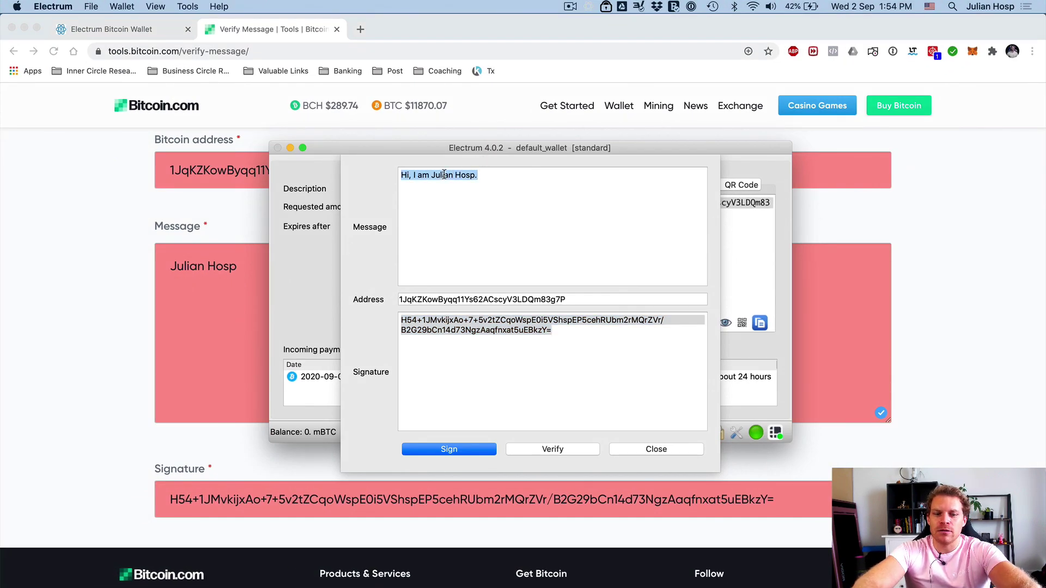
pyautogui.click(1027, 286)
pyautogui.click(553, 282)
pyautogui.press('super+a')
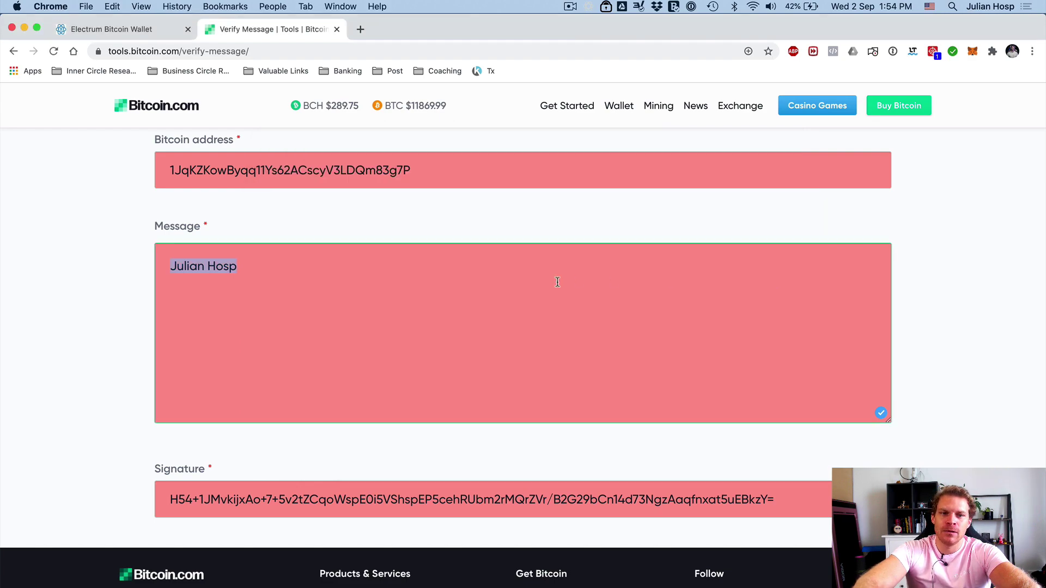
pyautogui.press('super+v')
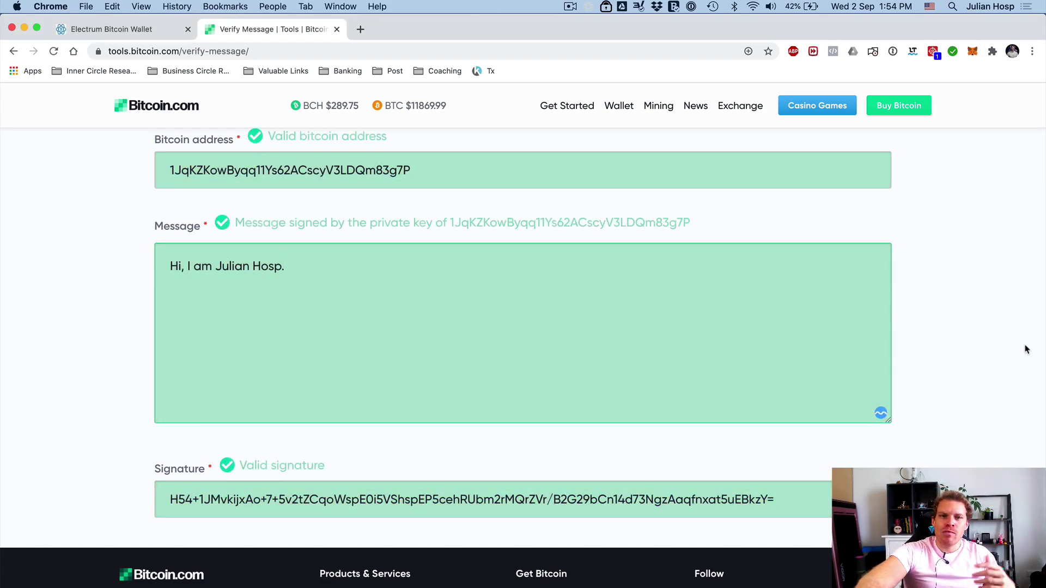